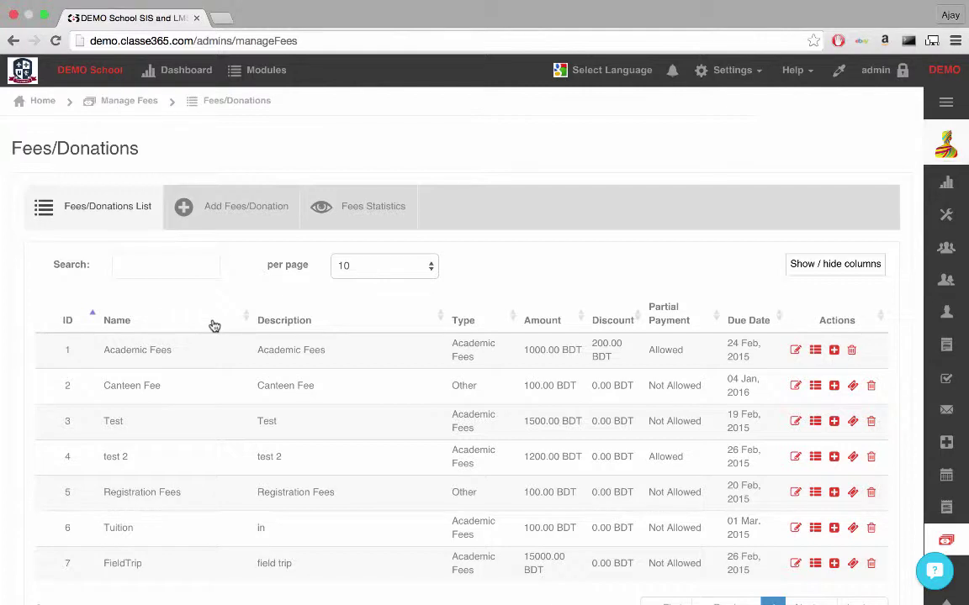
# Open the blank Add Fees/Donation form on the Fees/Donations page
pyautogui.click(257, 222)
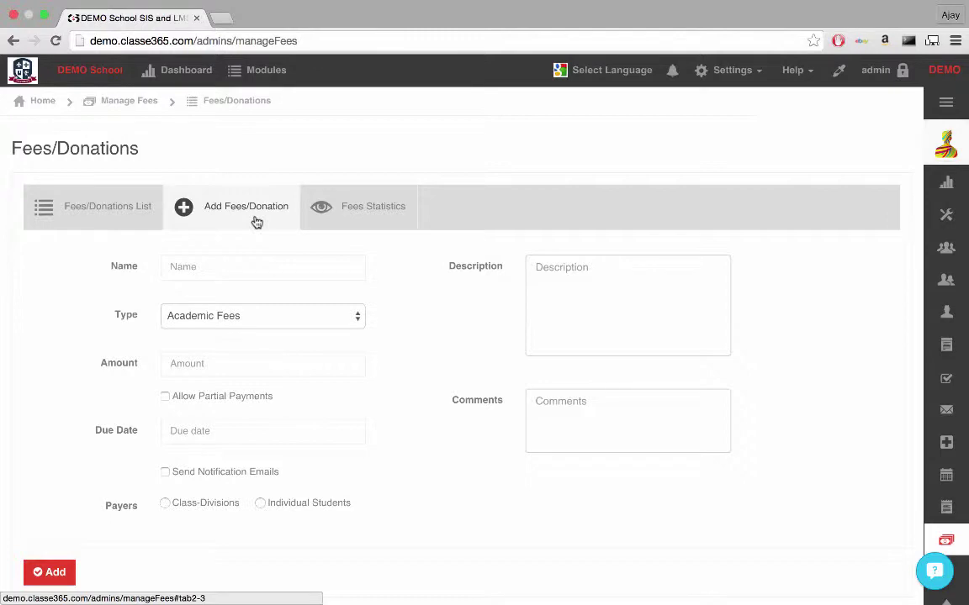
# Review the overall, Grade 1 - Division A and per-fee paid-versus-due charts in Fees Statistics
pyautogui.click(333, 211)
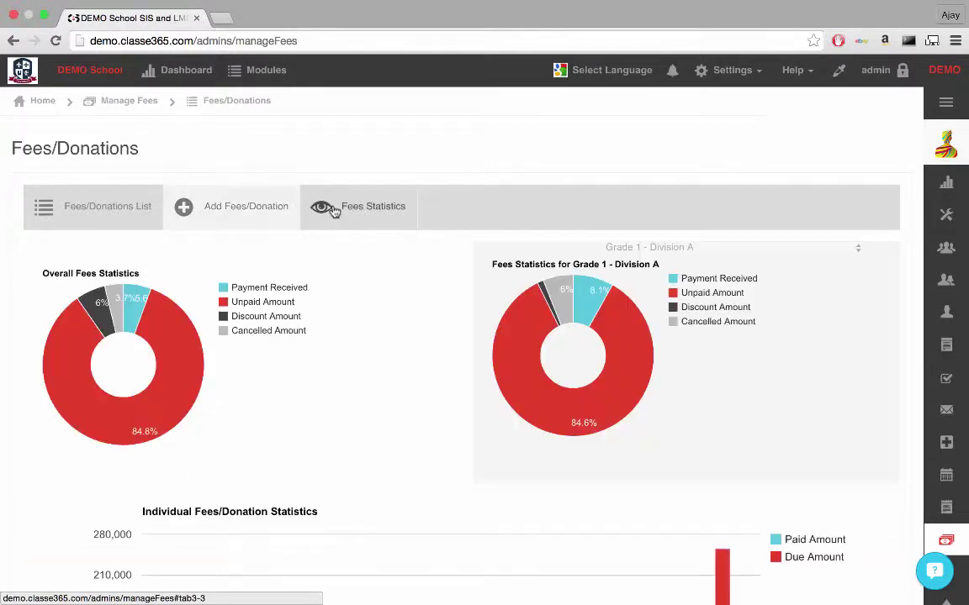
pyautogui.scroll(-3, 325, 402)
pyautogui.scroll(-2, 325, 402)
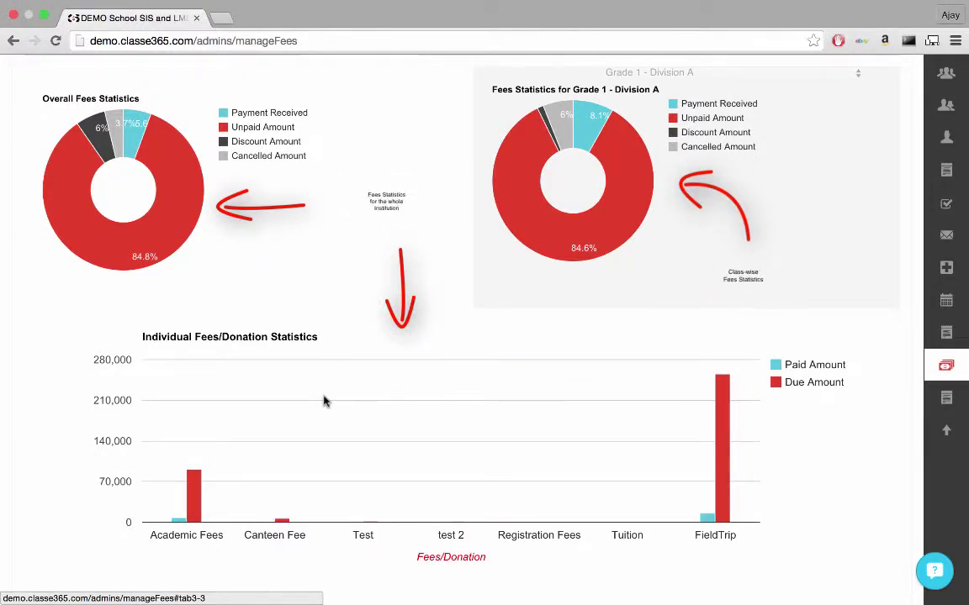
pyautogui.scroll(4, 324, 401)
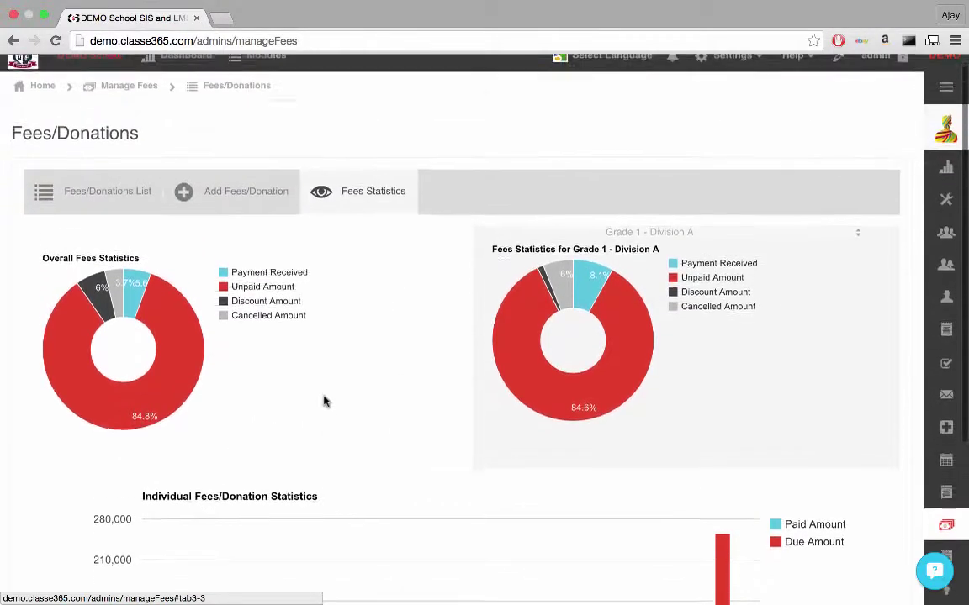
pyautogui.scroll(1, 139, 220)
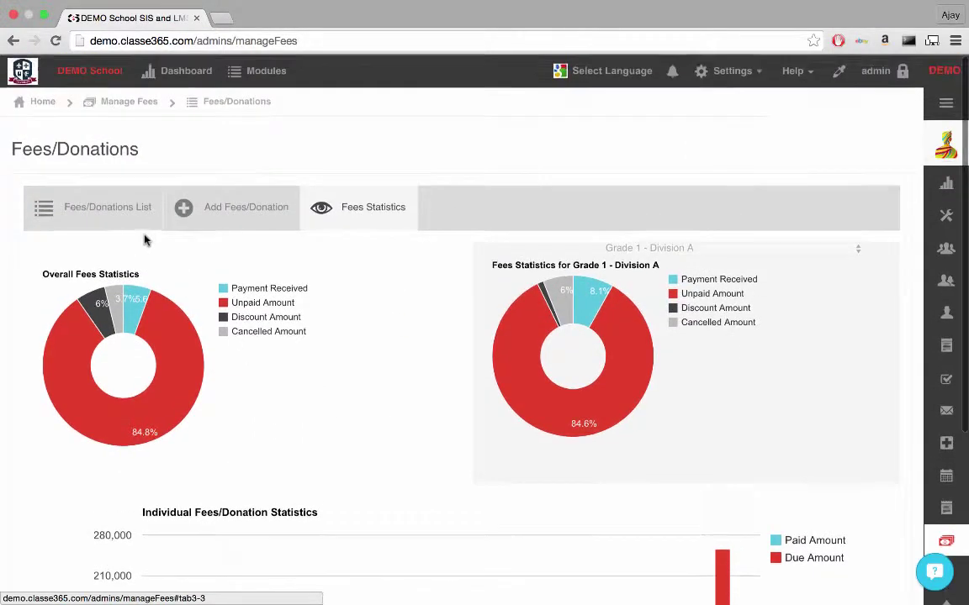
# From the Fees/Donations list, open the Academic Fees invoices with their 125000 BDT payments summary
pyautogui.click(142, 221)
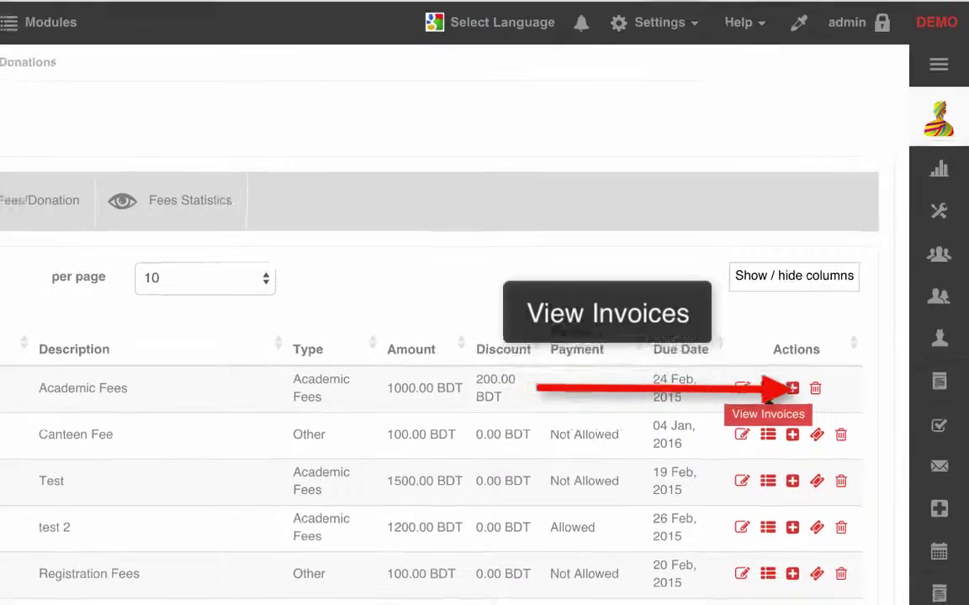
pyautogui.click(764, 391)
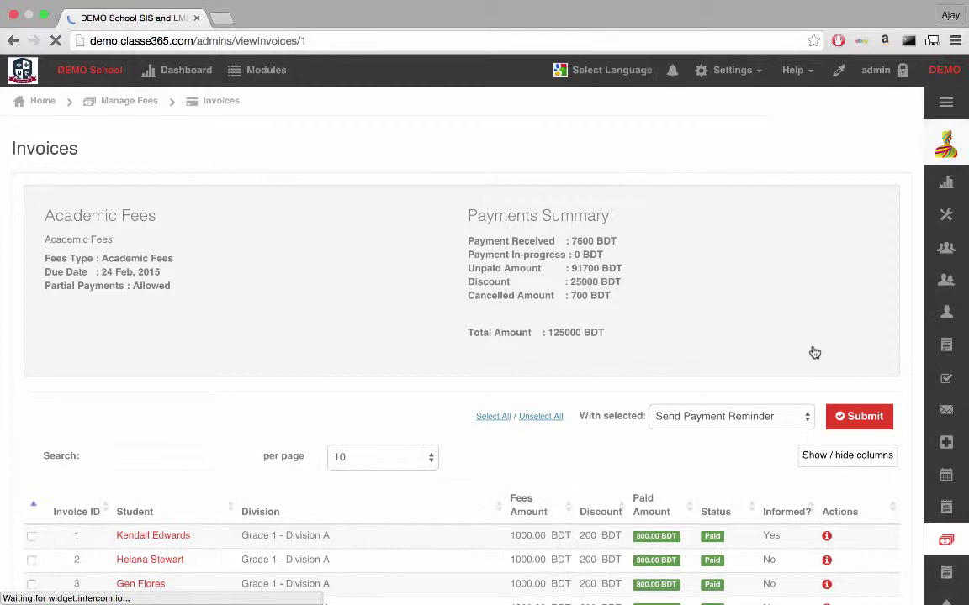
# Send a payment reminder for unpaid Academic Fees invoices 10 and 11
pyautogui.scroll(-5, 814, 352)
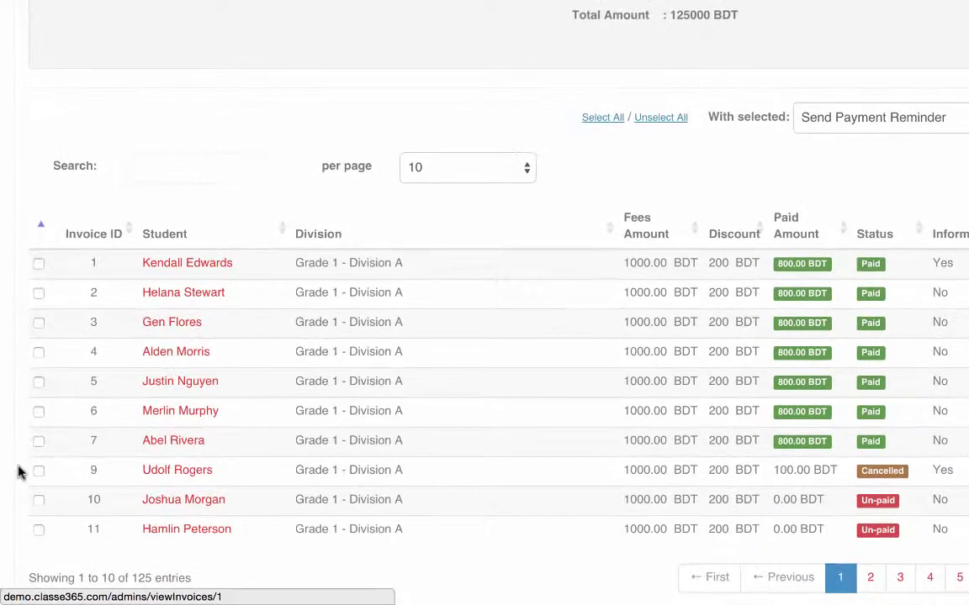
pyautogui.click(39, 500)
pyautogui.click(39, 529)
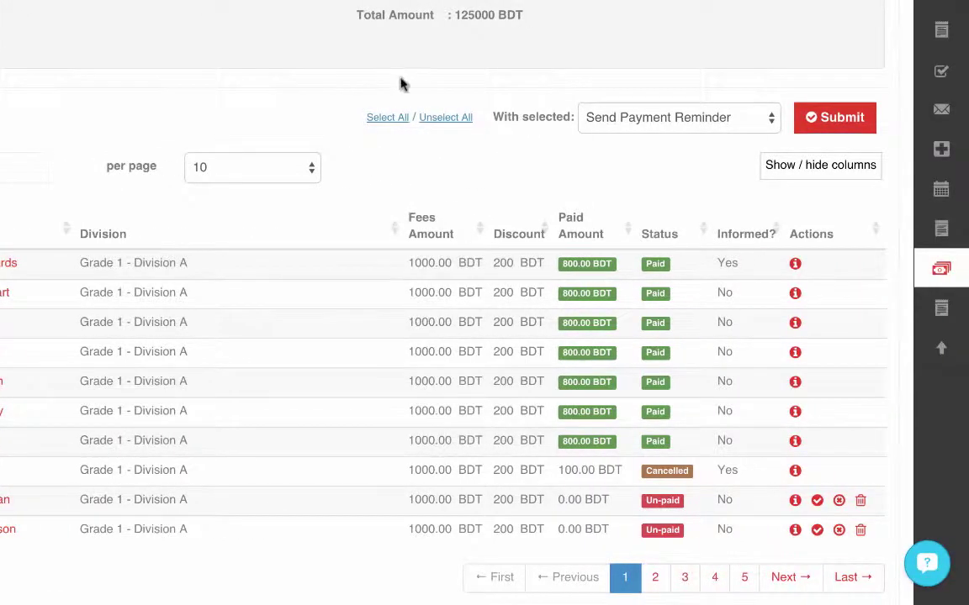
pyautogui.click(812, 119)
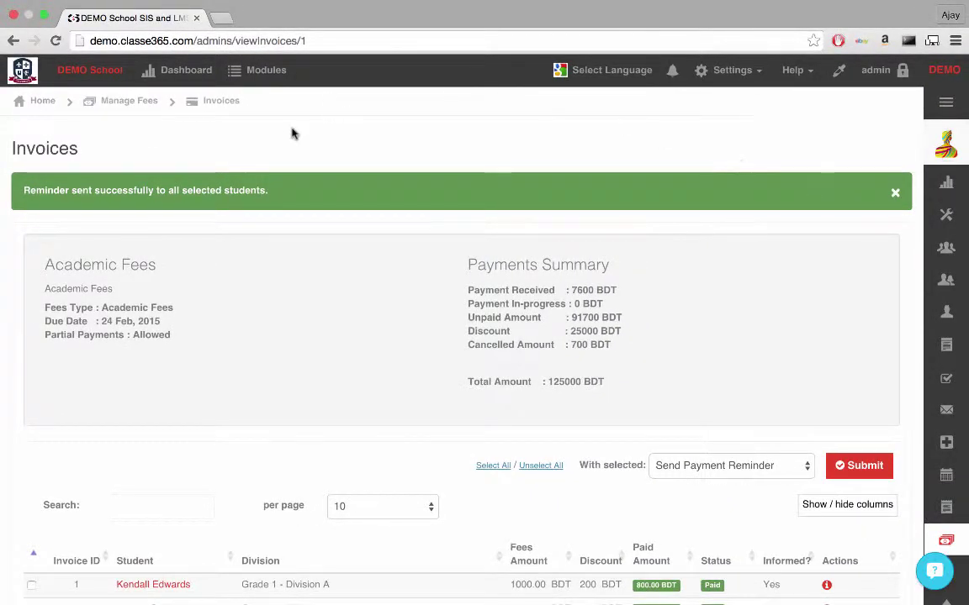
# Return to the Fees/Donations list via Modules > Manage Fees/Donations
pyautogui.click(263, 74)
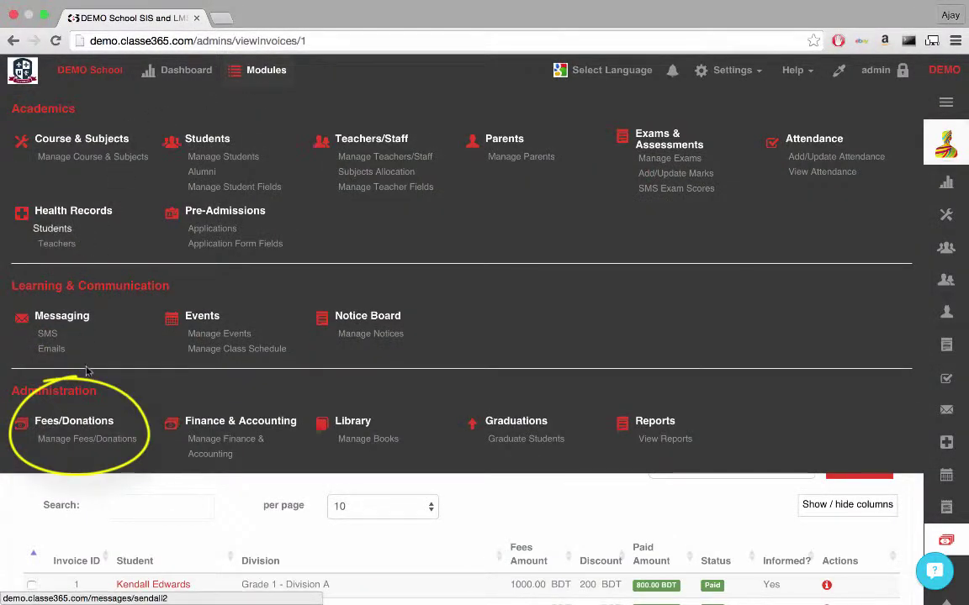
pyautogui.click(94, 439)
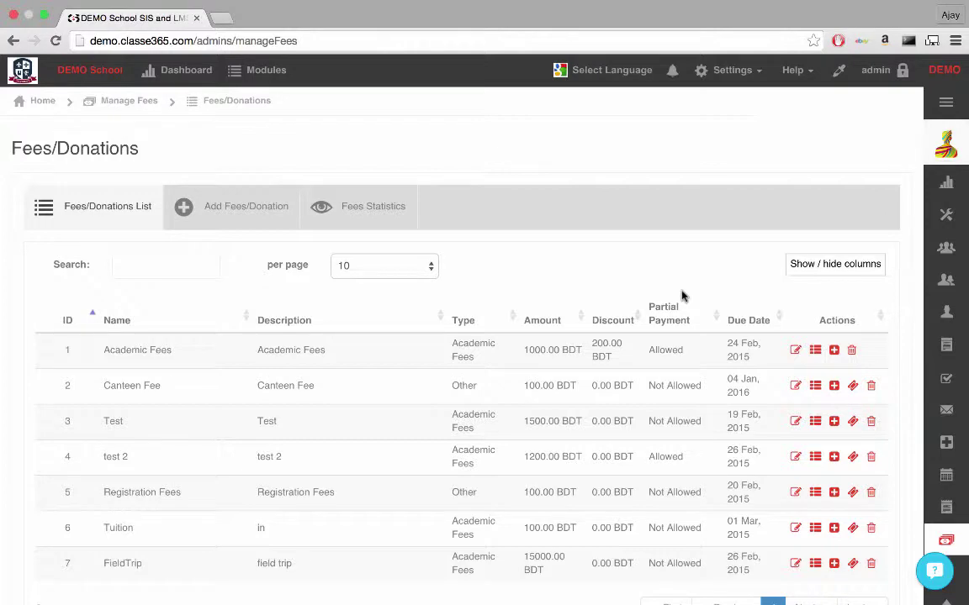
# Add 1000.00 BDT Academic Fees invoices for two Grade 2 - Division A students, then reopen the fees list
pyautogui.click(834, 350)
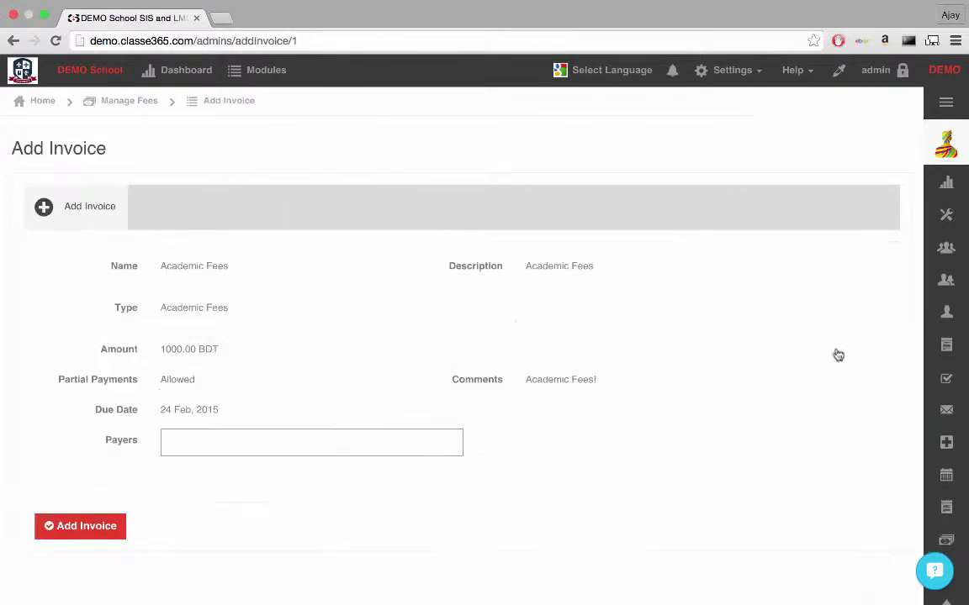
pyautogui.click(375, 445)
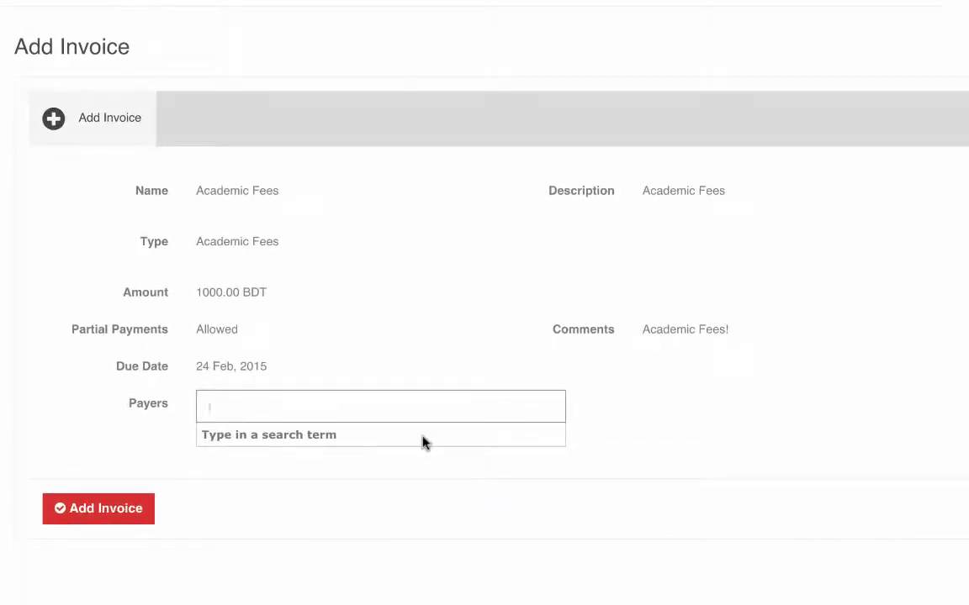
pyautogui.write('a')
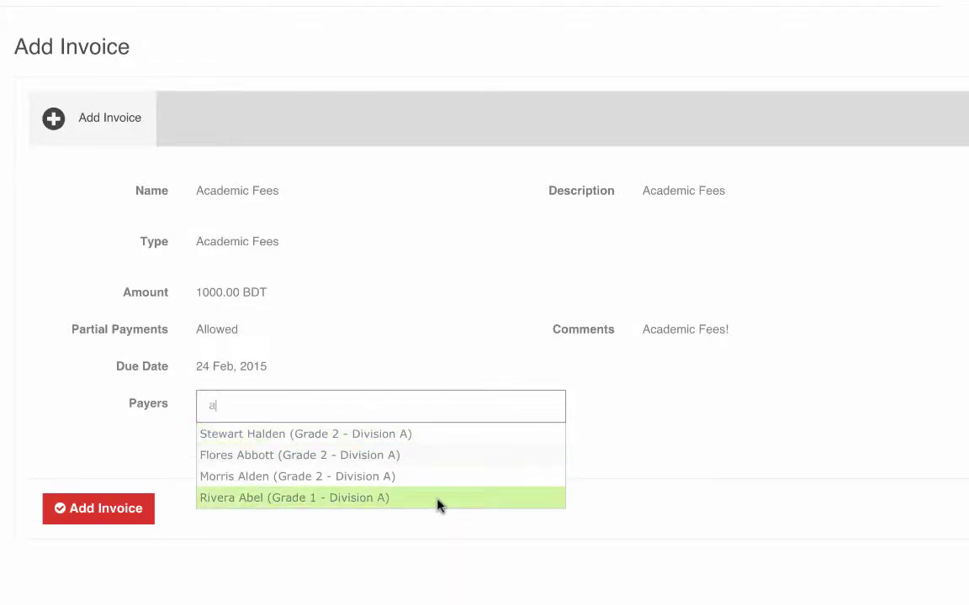
pyautogui.click(435, 476)
pyautogui.write('ar')
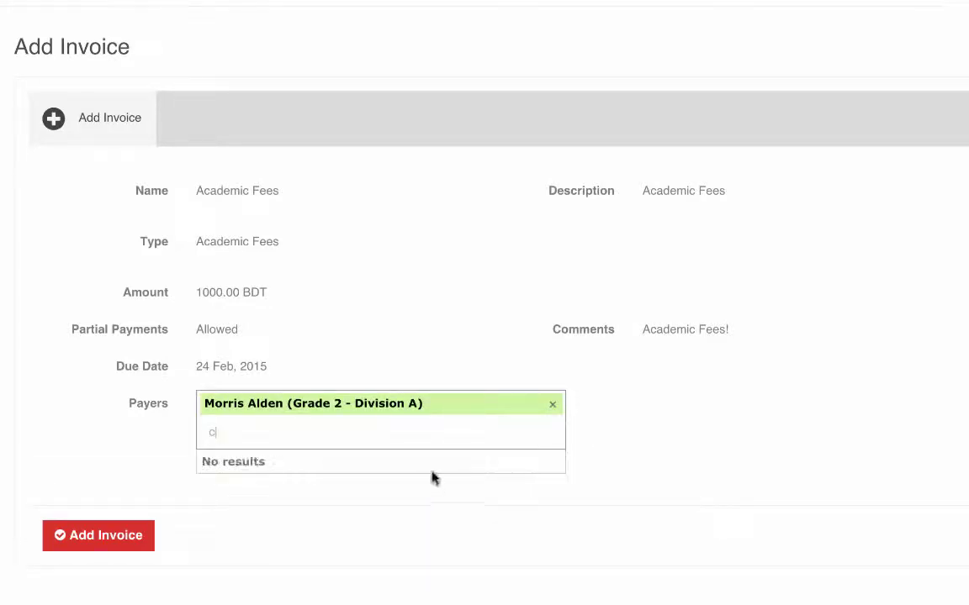
pyautogui.click(416, 460)
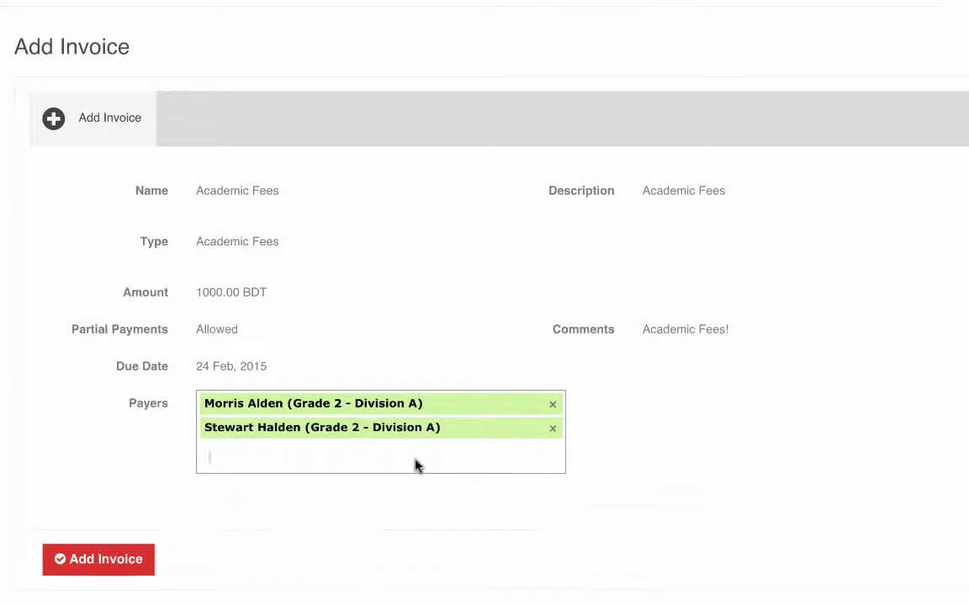
pyautogui.click(117, 569)
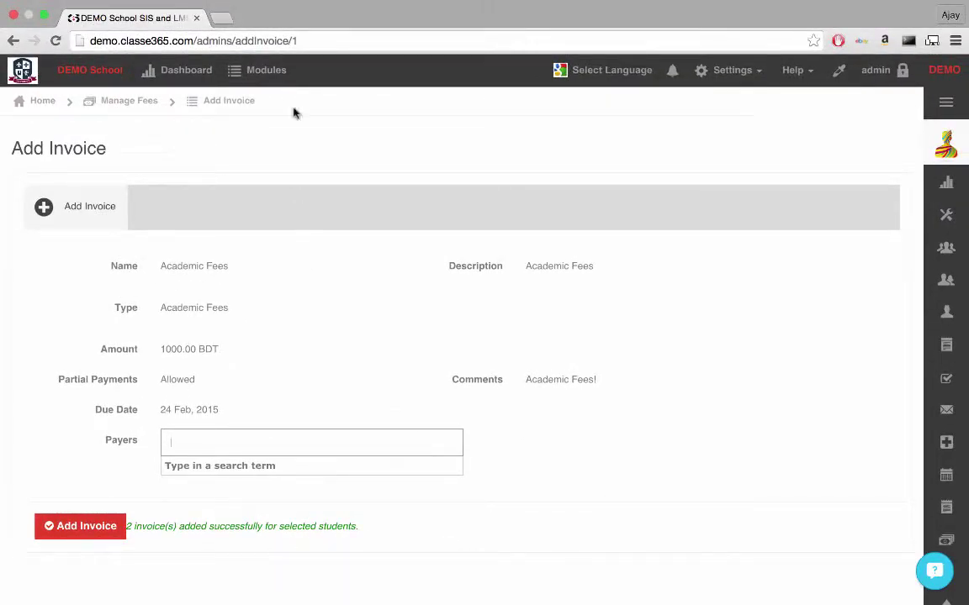
pyautogui.click(259, 70)
pyautogui.click(96, 442)
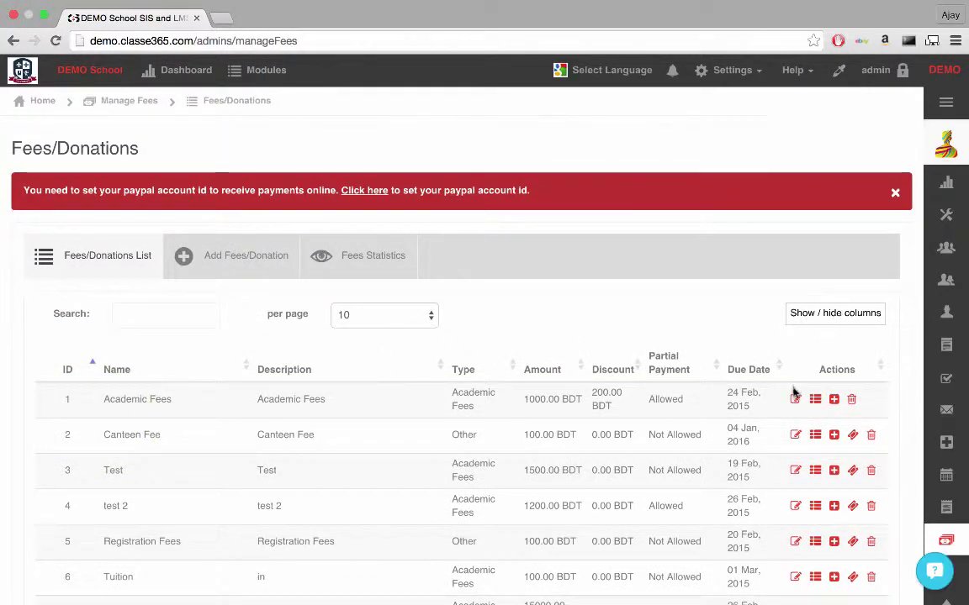
pyautogui.click(815, 401)
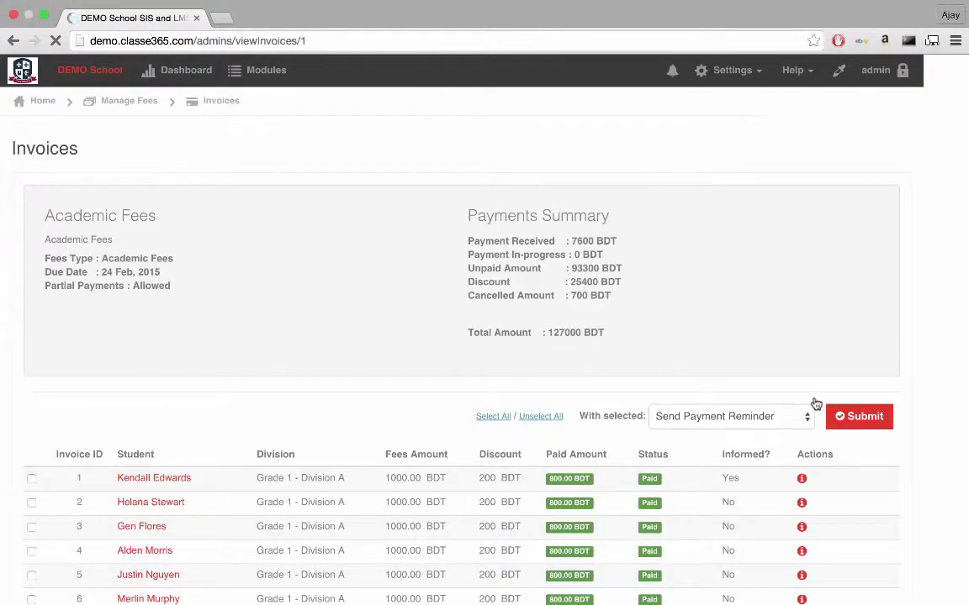
pyautogui.scroll(-5, 664, 457)
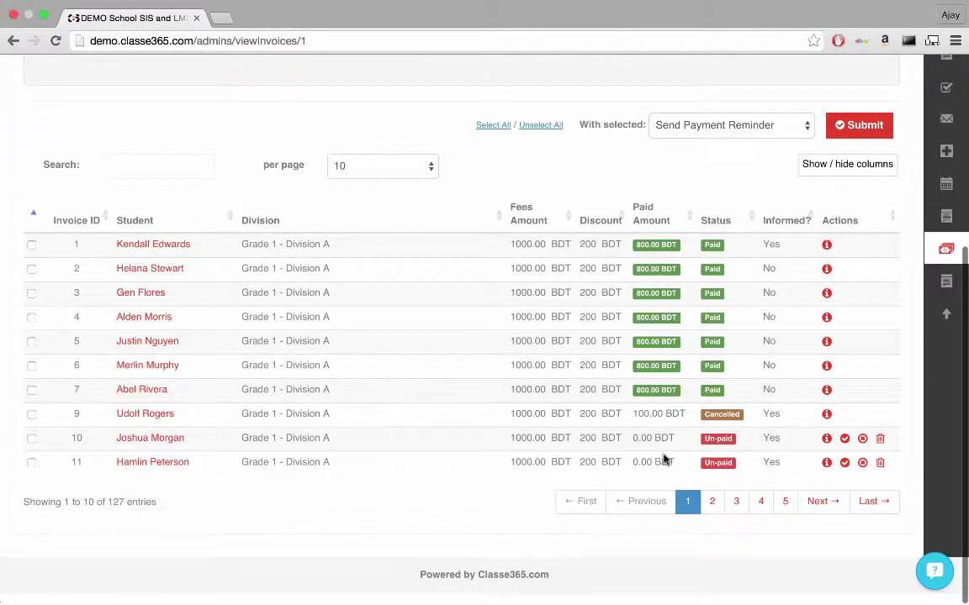
pyautogui.click(872, 501)
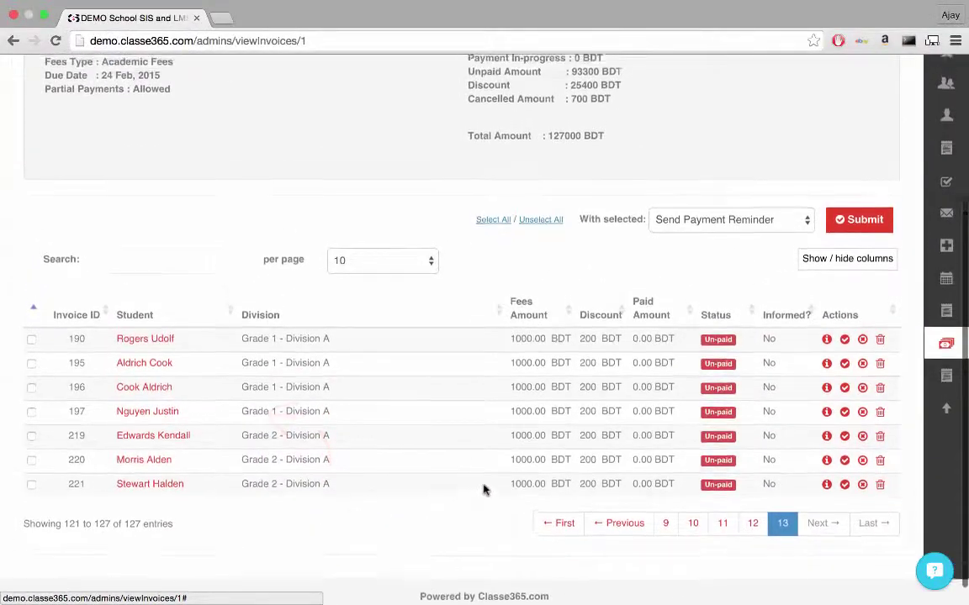
pyautogui.scroll(10, 484, 490)
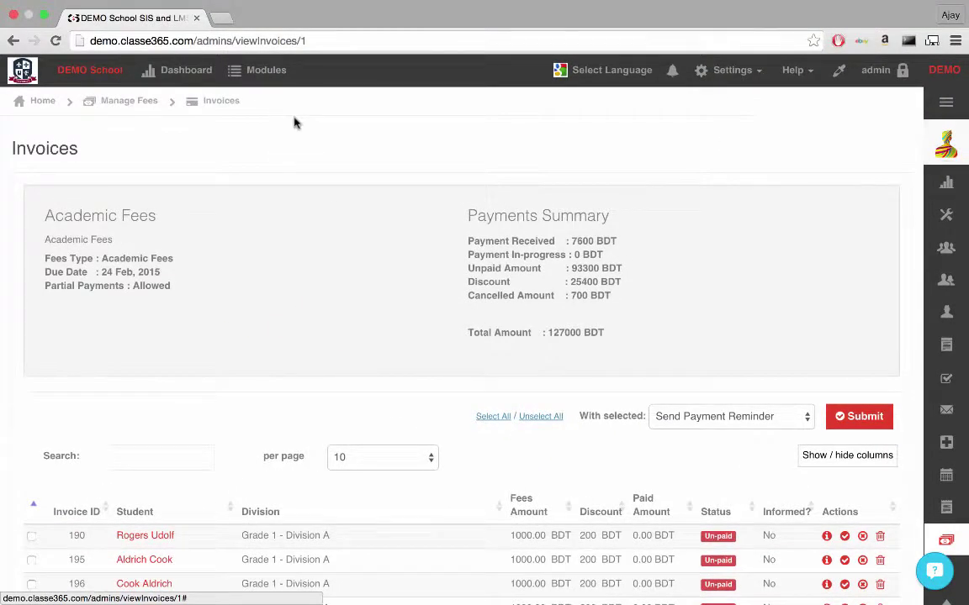
pyautogui.click(274, 80)
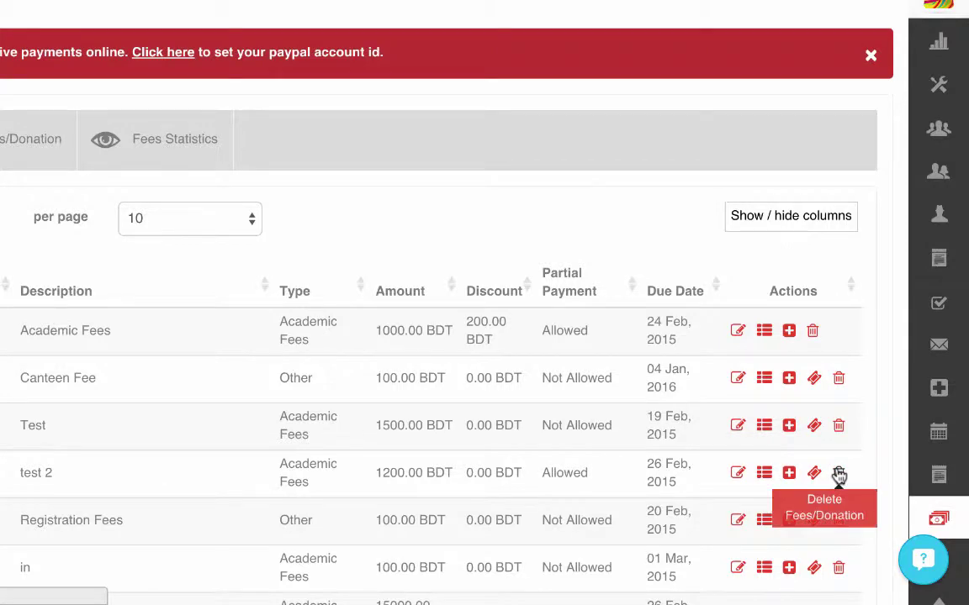
# Delete the test 2 fee entry and confirm the deletion
pyautogui.click(838, 474)
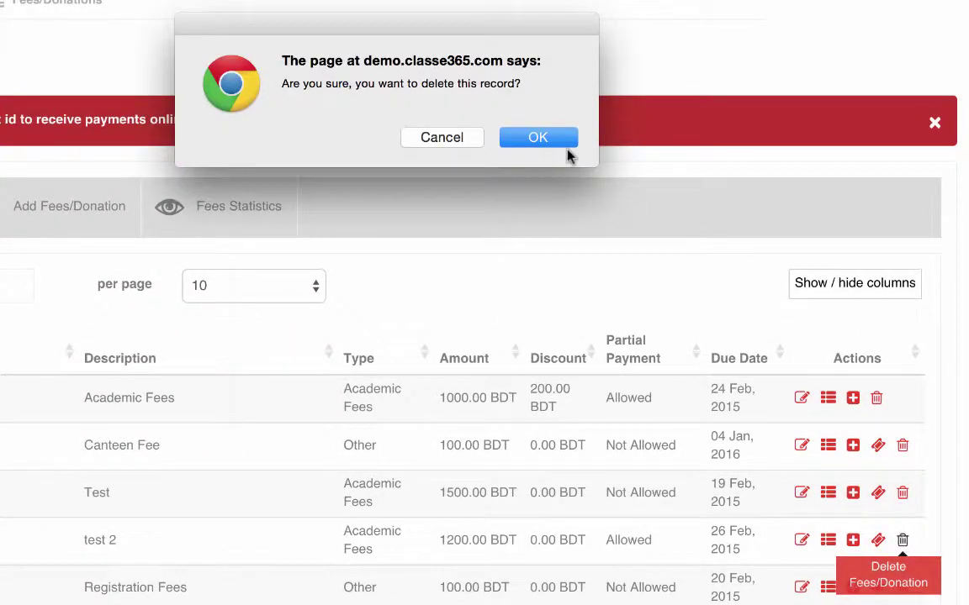
pyautogui.click(547, 142)
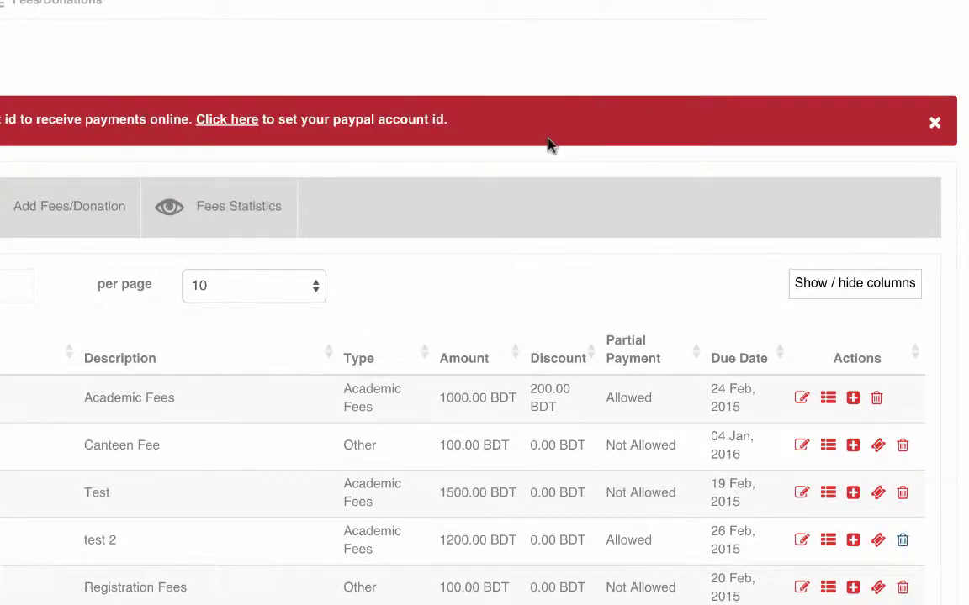